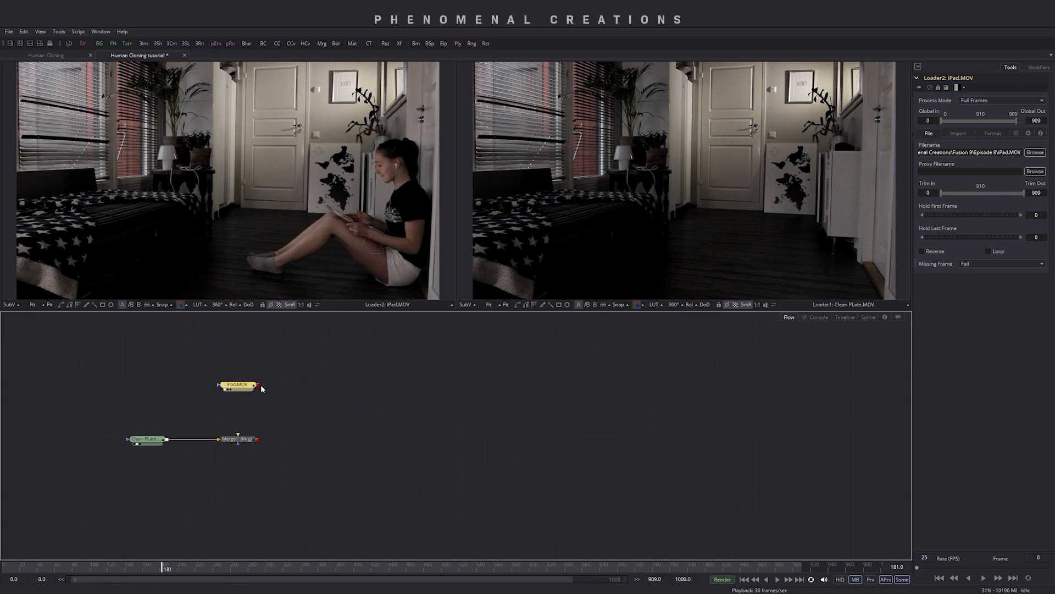
# - Connect the iPad clip to Merge1's foreground input and display the merge in the second viewer
pyautogui.moveTo(257, 385); pyautogui.dragTo(245, 441)
pyautogui.click(246, 442)
pyautogui.press('2')
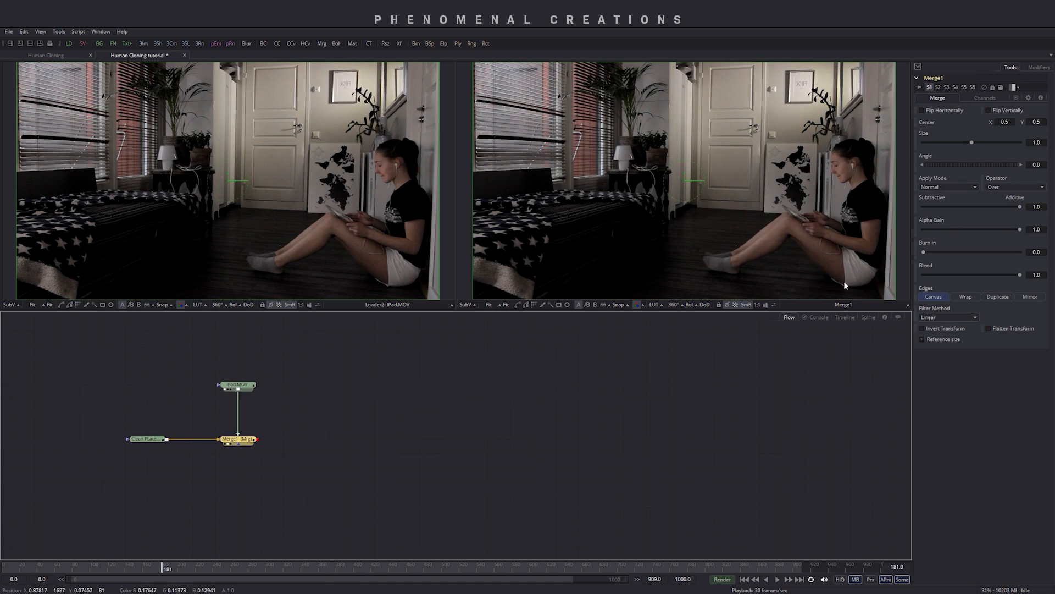
# - Draw a closed B-spline polygon mask around the girl sitting on the floor in the iPad clip
pyautogui.click(242, 386)
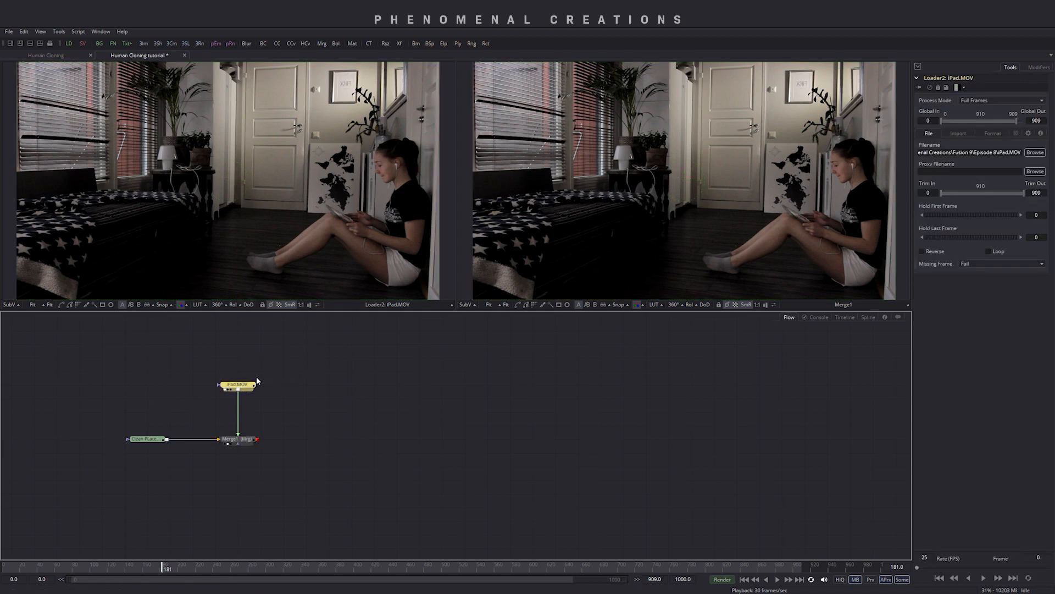
pyautogui.click(527, 305)
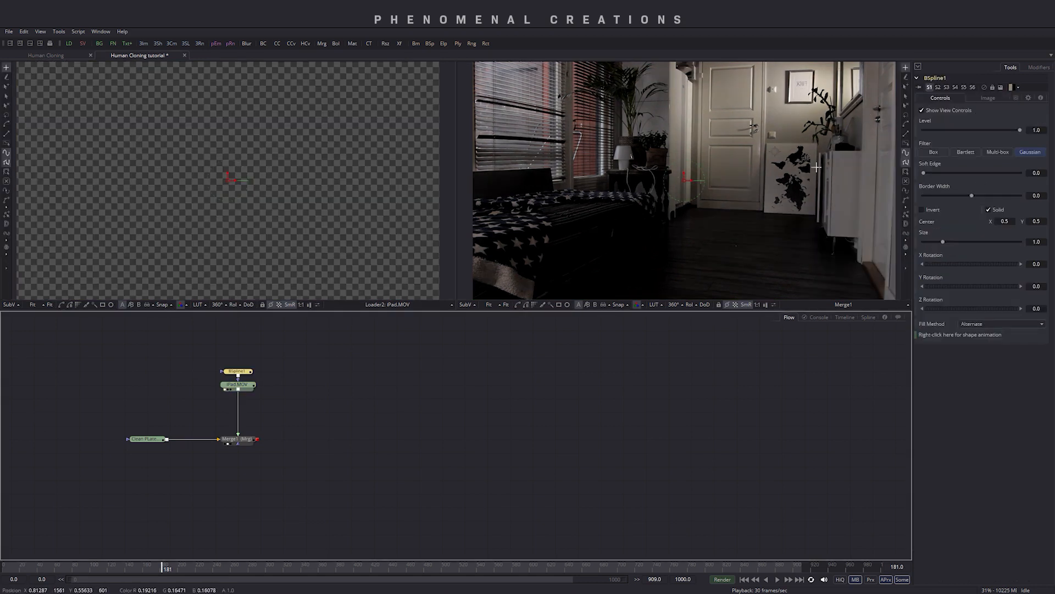
pyautogui.scroll(-3, 817, 167)
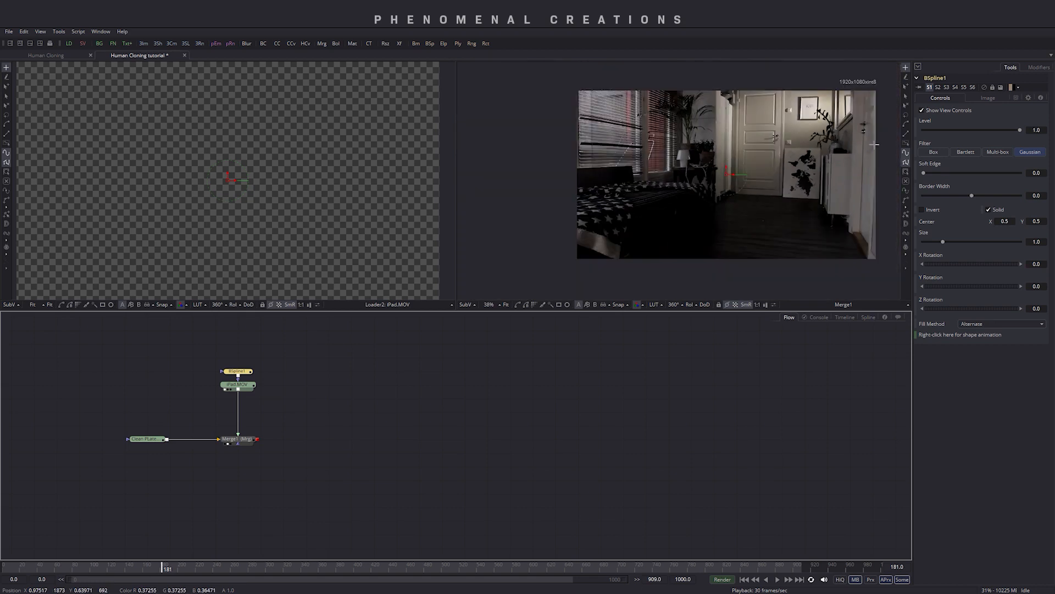
pyautogui.click(878, 129)
pyautogui.click(804, 163)
pyautogui.click(790, 189)
pyautogui.click(765, 213)
pyautogui.click(749, 240)
pyautogui.click(753, 273)
pyautogui.click(871, 270)
pyautogui.click(889, 252)
pyautogui.click(887, 139)
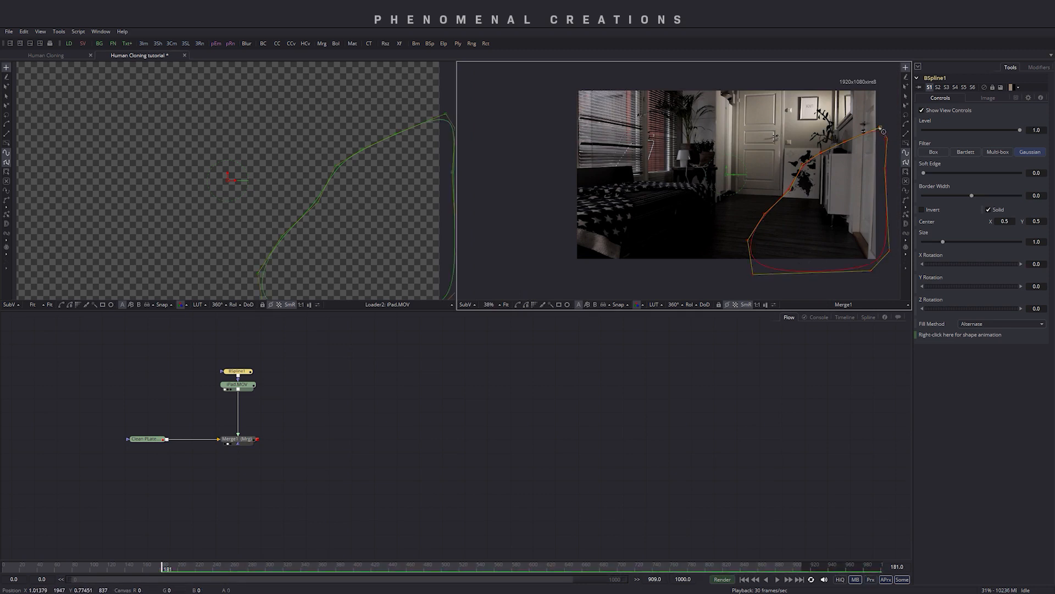
pyautogui.click(882, 131)
# - Adjust the mask's control points around the girl and set its Soft Edge to about 0.0966
pyautogui.moveTo(748, 241); pyautogui.dragTo(763, 211)
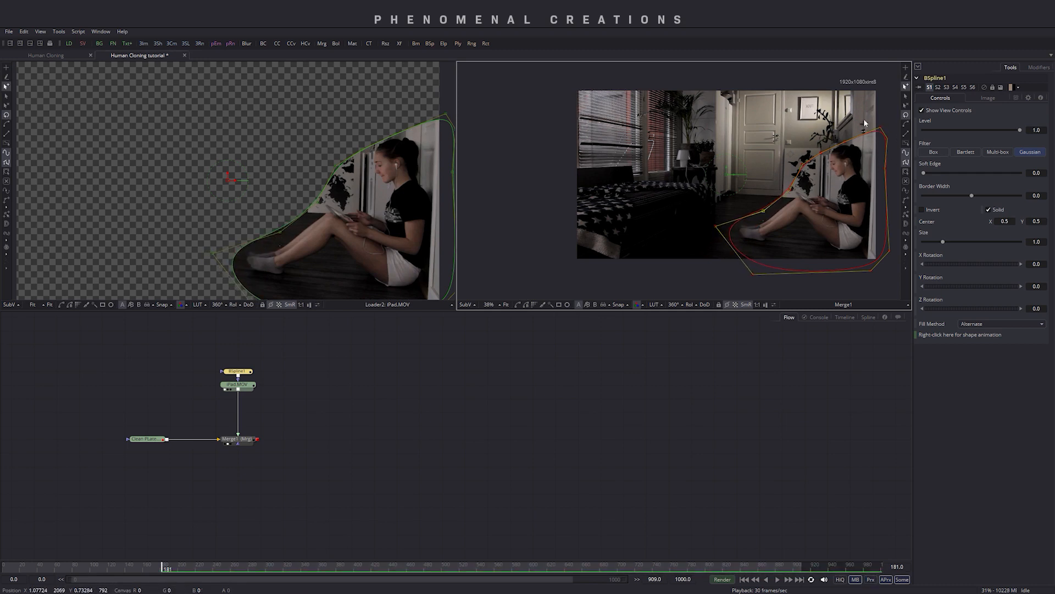
pyautogui.moveTo(845, 142); pyautogui.dragTo(842, 135)
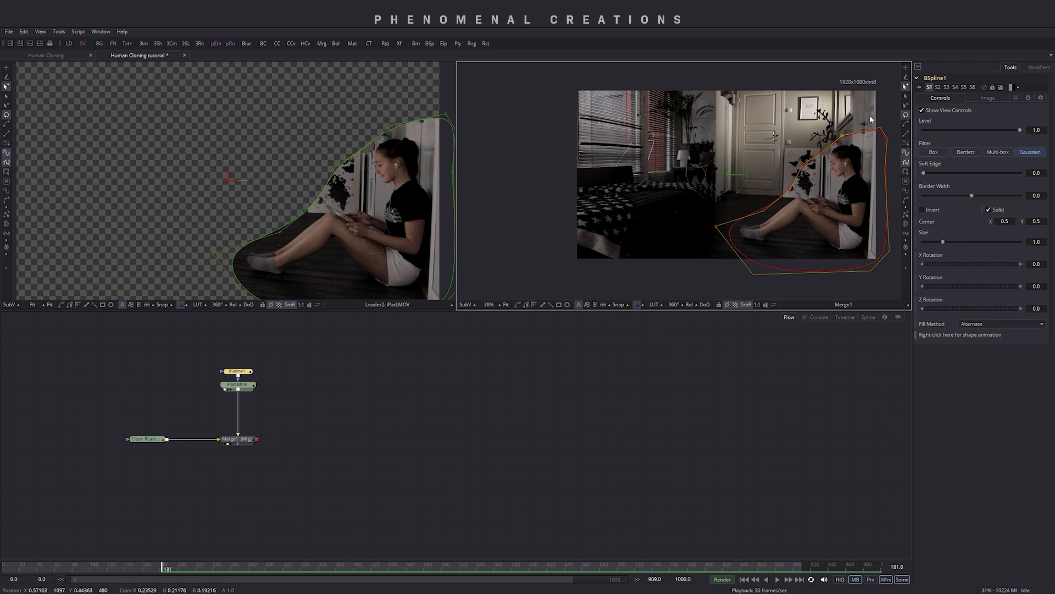
pyautogui.moveTo(924, 173); pyautogui.dragTo(966, 172)
pyautogui.click(835, 142)
pyautogui.moveTo(821, 155); pyautogui.dragTo(813, 146)
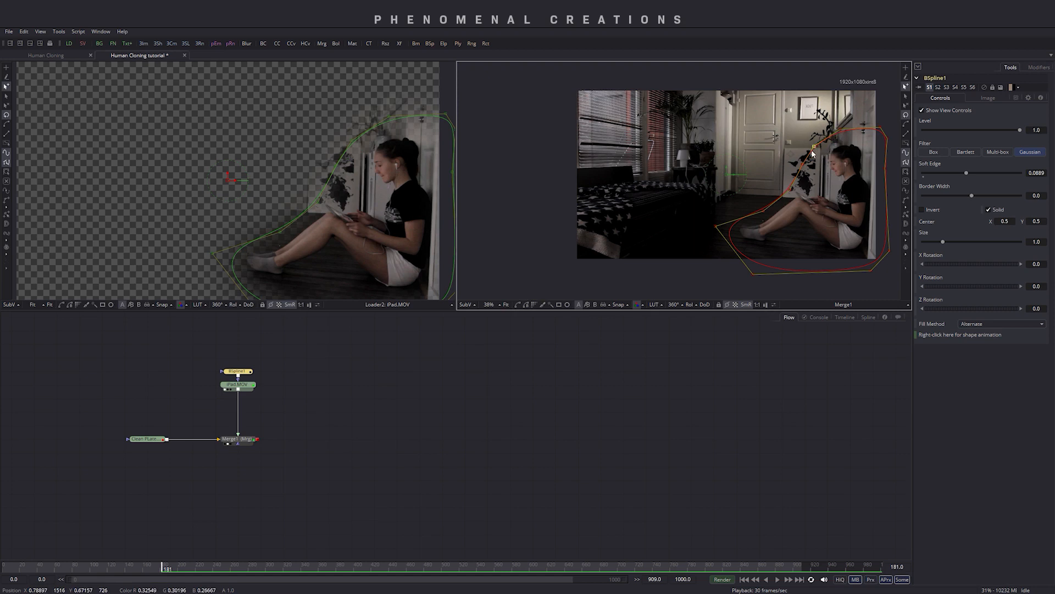
pyautogui.moveTo(966, 174); pyautogui.dragTo(969, 171)
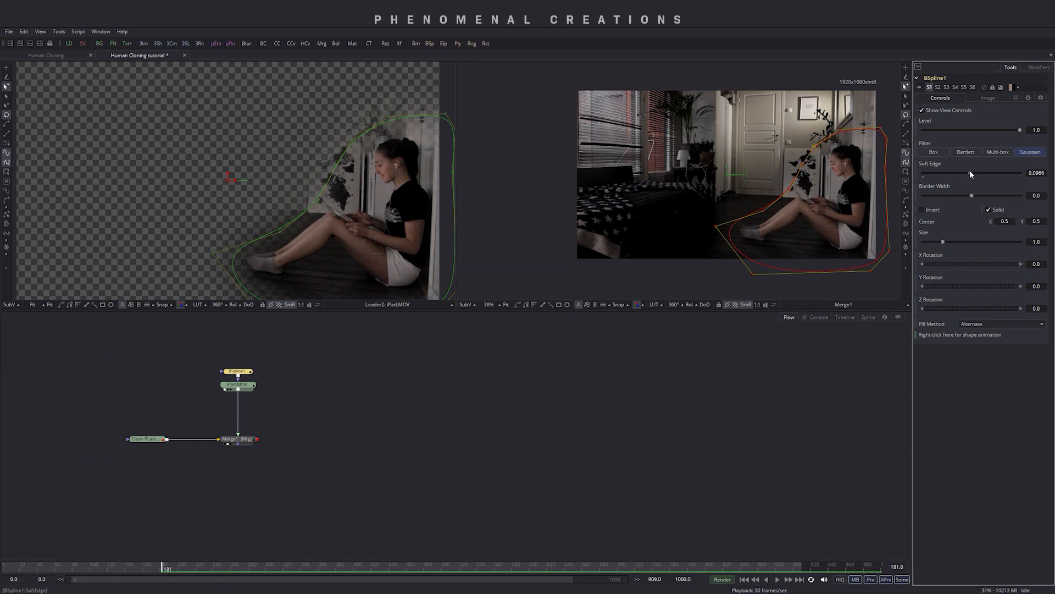
# - Deselect the tools and play back the composite from the start to review the clone
pyautogui.click(417, 468)
pyautogui.click(336, 489)
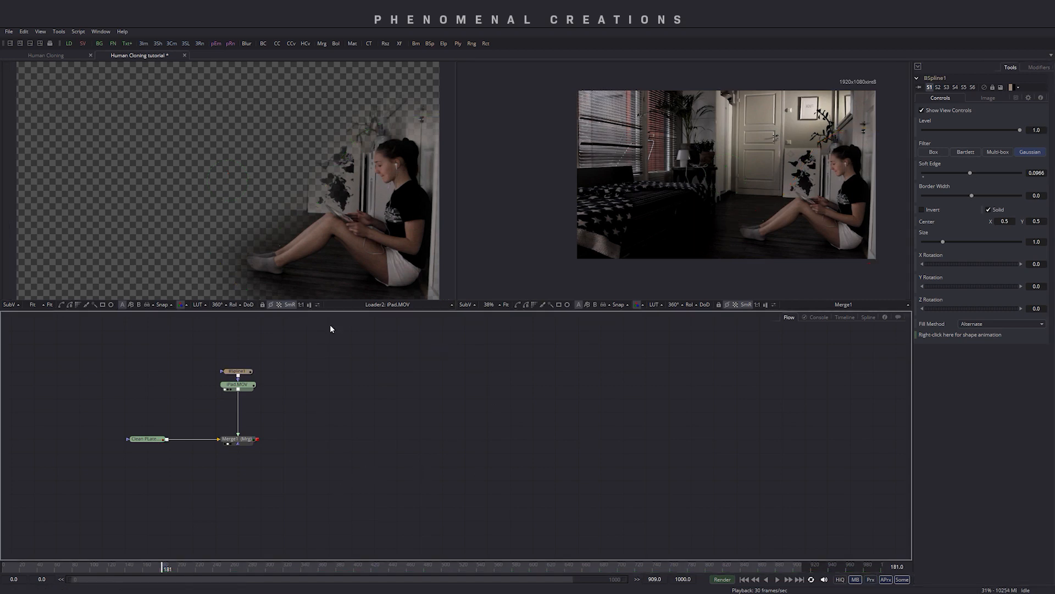
pyautogui.click(22, 566)
pyautogui.press('space')
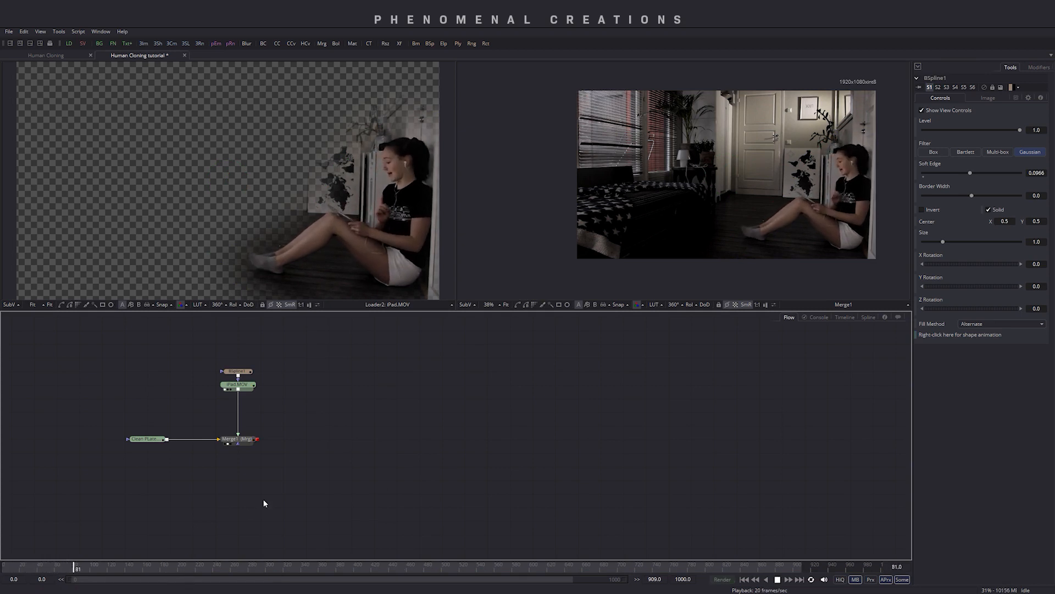
pyautogui.press('space')
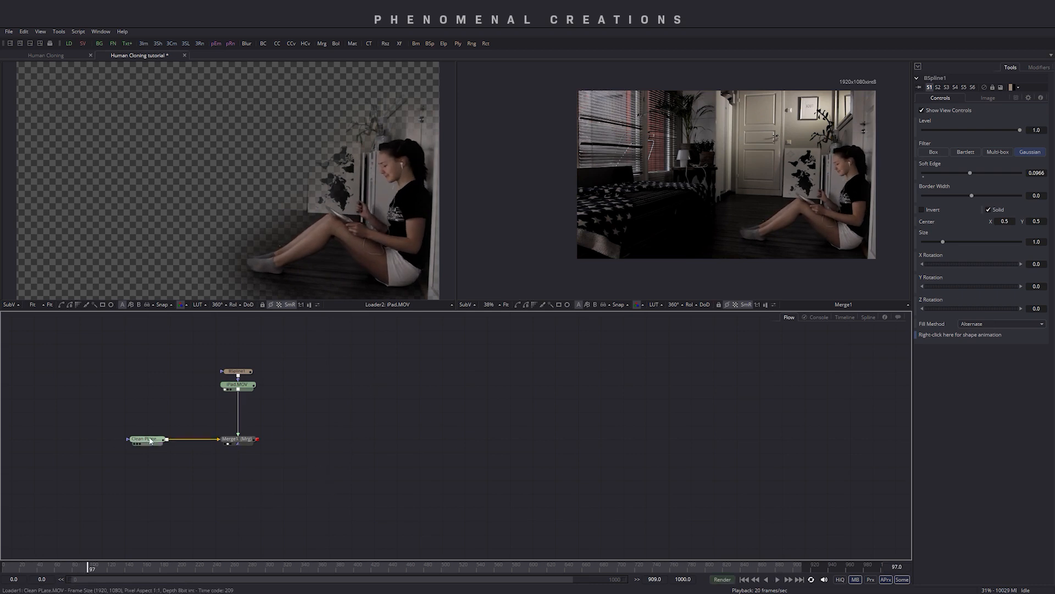
# - Add a new Merge node and place it in line after Merge1
pyautogui.click(242, 441)
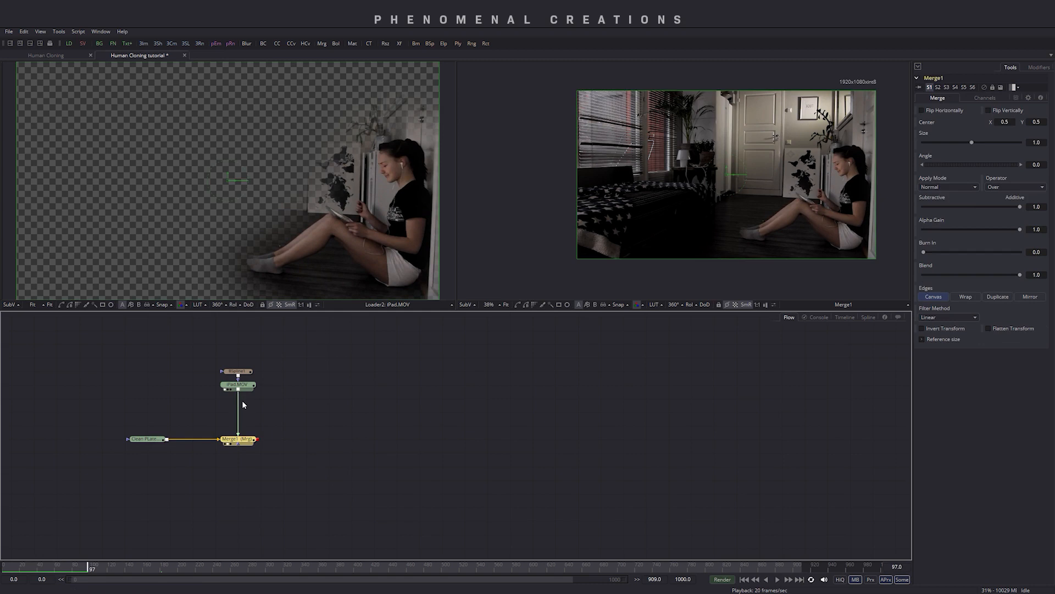
pyautogui.press('1')
pyautogui.click(292, 454)
pyautogui.hotkey('ctrl', 'space')
pyautogui.write('merg')
pyautogui.press('Return')
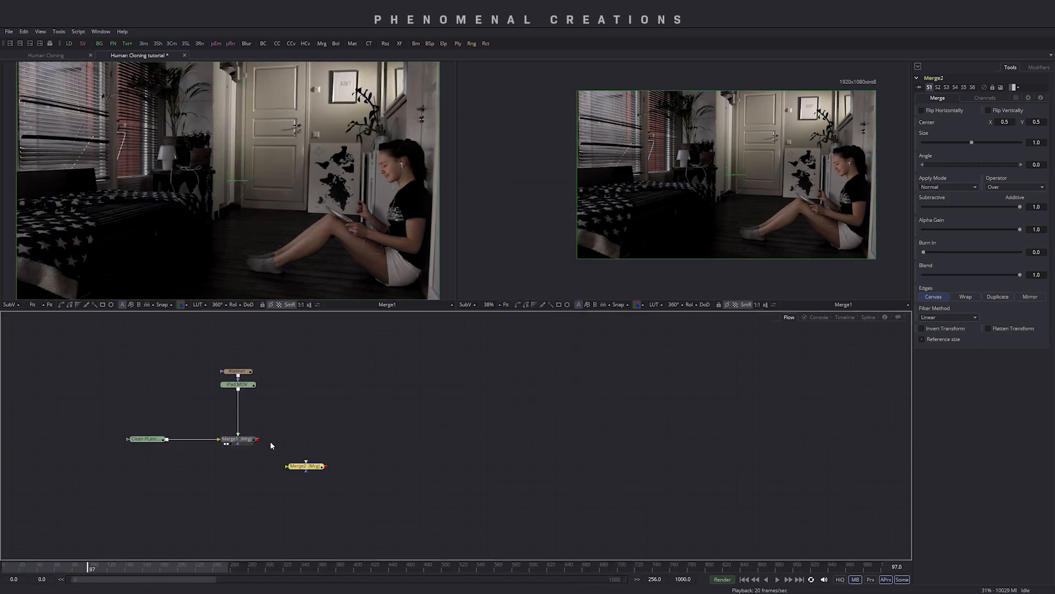
pyautogui.moveTo(306, 466); pyautogui.dragTo(329, 440)
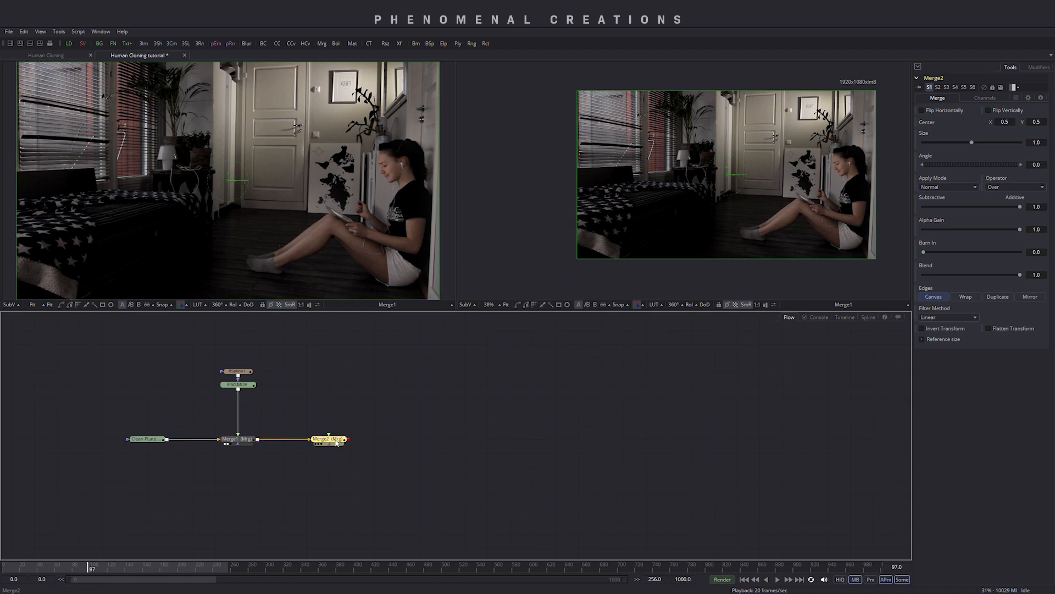
# - Import the Book clip from the Episode 8 folder into the flow and view it in the first viewer
pyautogui.click(97, 592)
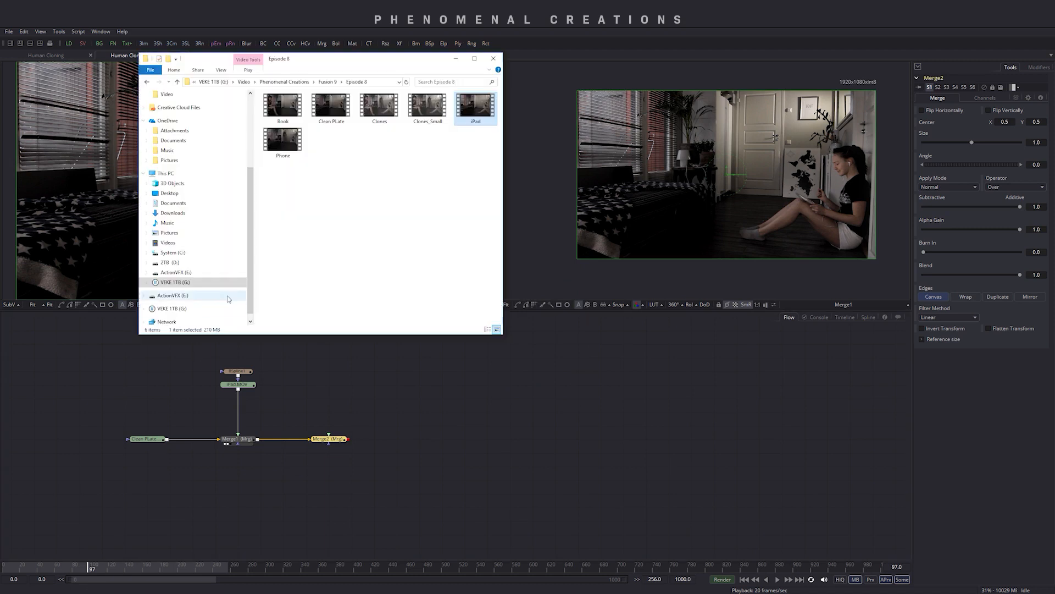
pyautogui.moveTo(285, 114); pyautogui.dragTo(327, 383)
pyautogui.press('1')
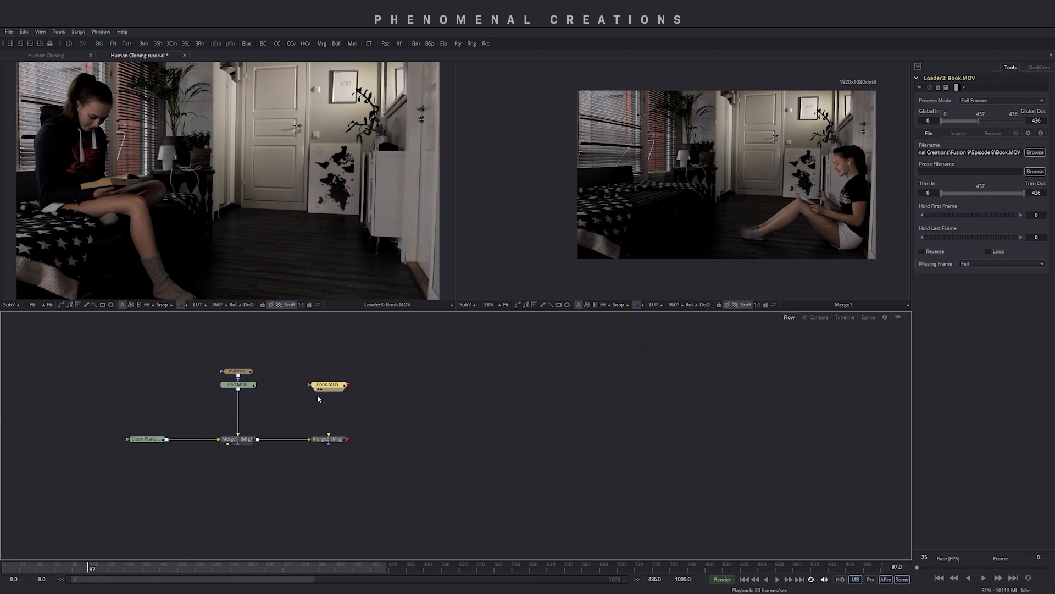
# - Connect the Book clip to Merge2's foreground input and display Merge2 in the second viewer
pyautogui.moveTo(348, 385); pyautogui.dragTo(331, 437)
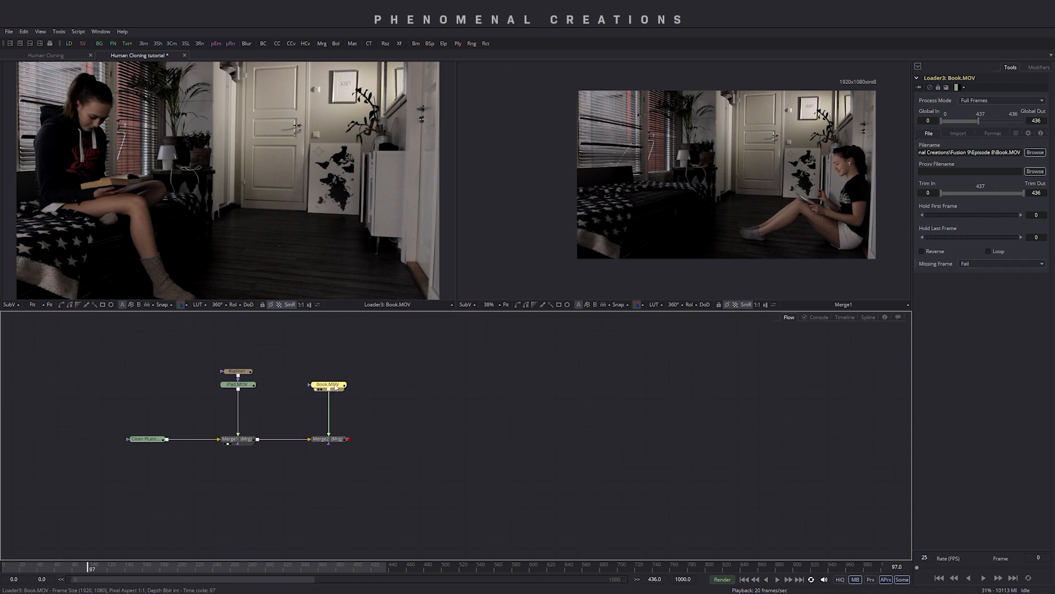
pyautogui.click(333, 439)
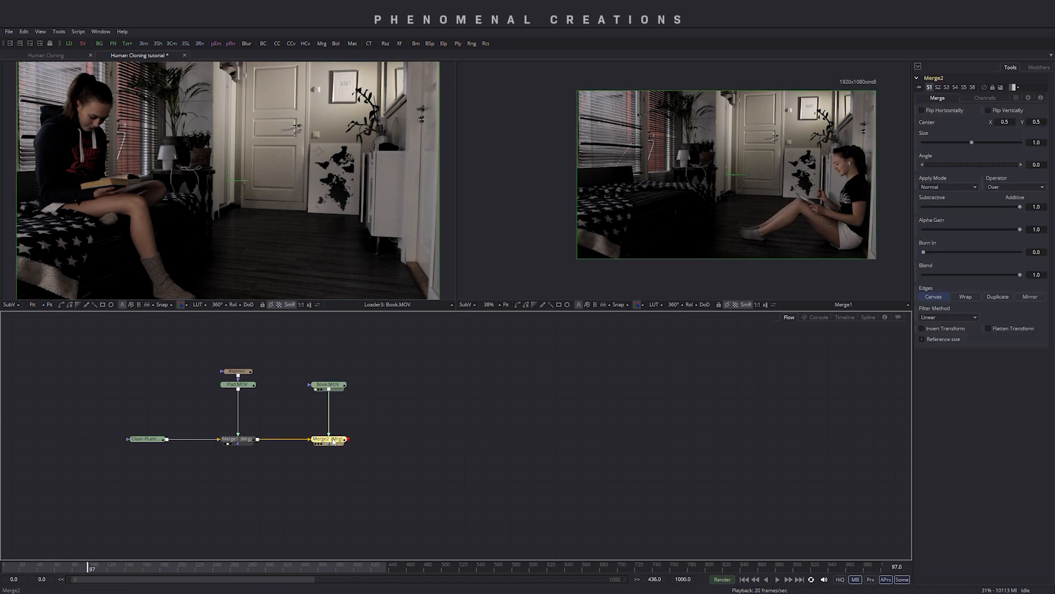
pyautogui.press('2')
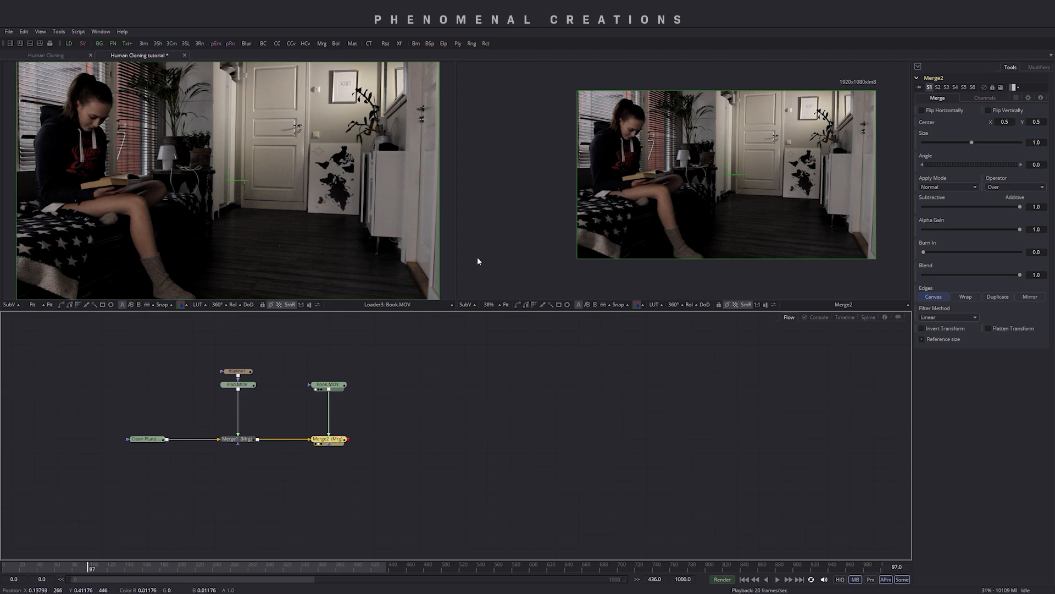
# - Draw a closed B-spline polygon mask around the girl sitting on the bed in the Book clip
pyautogui.click(327, 384)
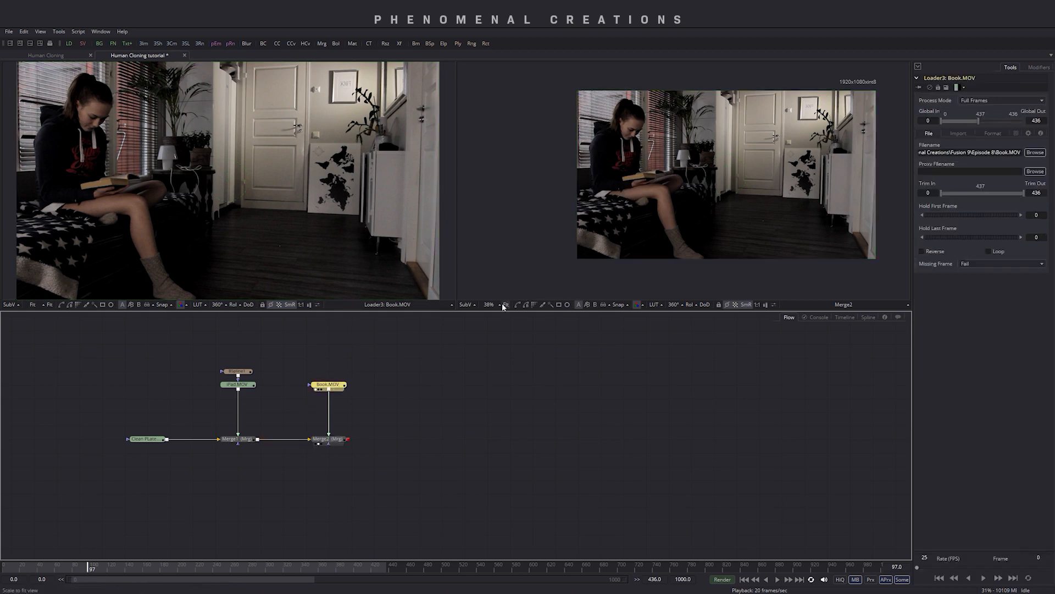
pyautogui.click(526, 305)
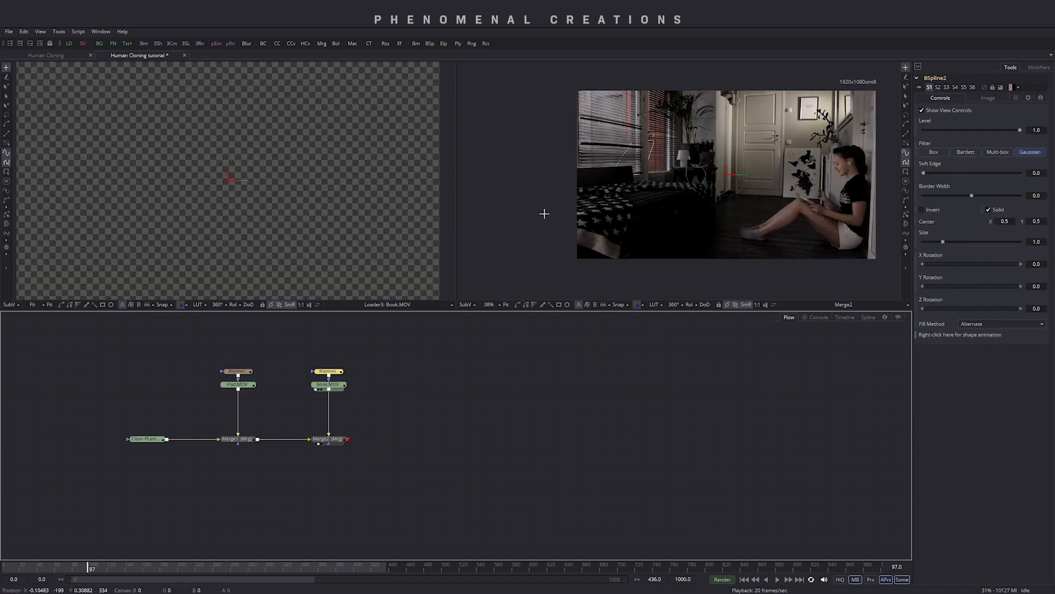
pyautogui.click(562, 259)
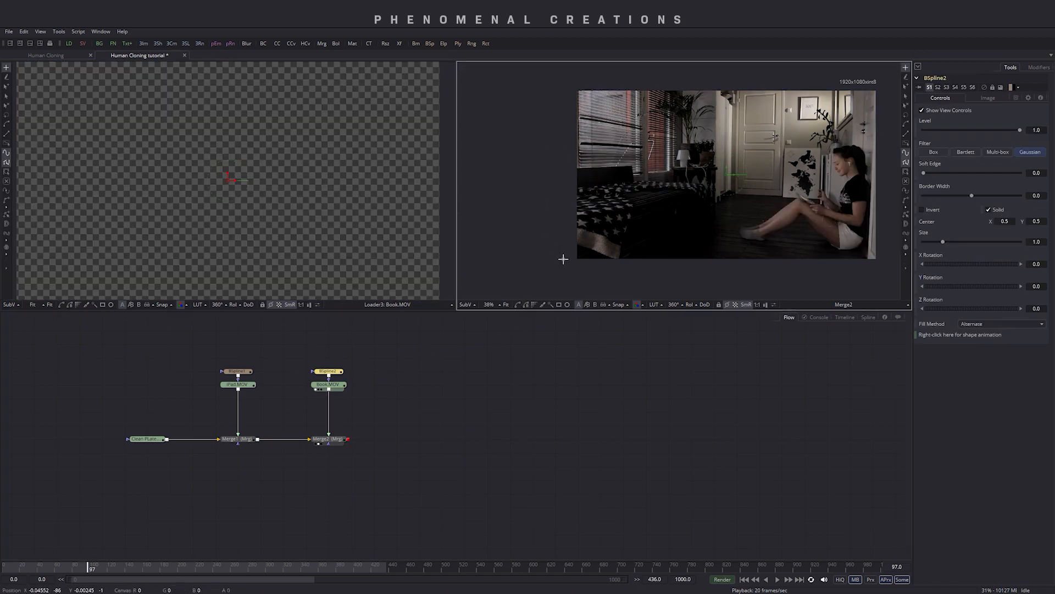
pyautogui.click(705, 267)
pyautogui.click(725, 243)
pyautogui.click(721, 206)
pyautogui.click(702, 156)
pyautogui.click(679, 91)
pyautogui.click(655, 73)
pyautogui.click(574, 82)
pyautogui.click(549, 129)
pyautogui.click(551, 194)
pyautogui.click(564, 260)
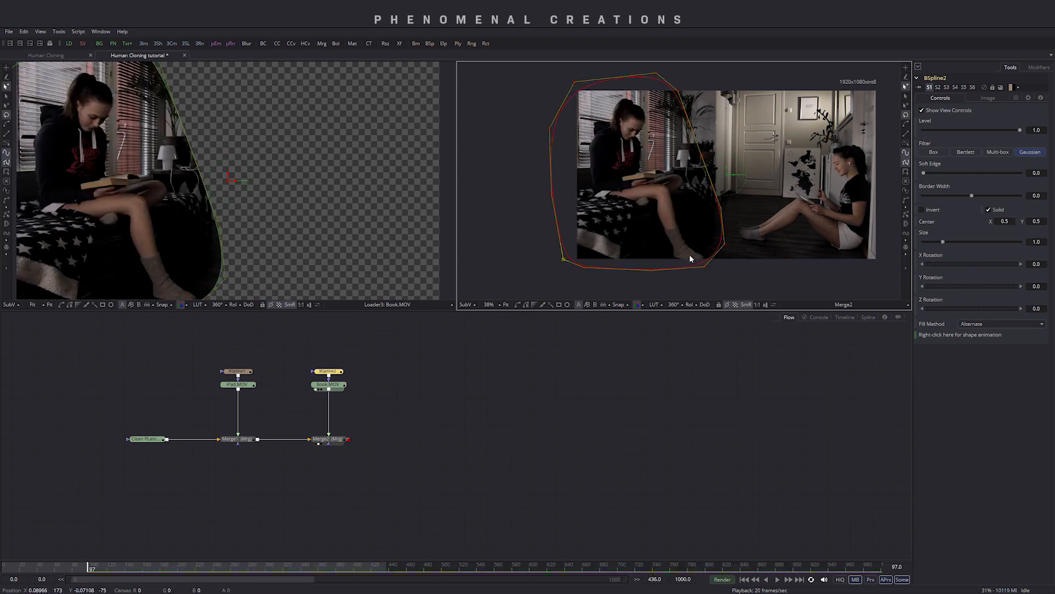
# - Reshape the Book mask's points and soften its edge with the Soft Edge setting
pyautogui.moveTo(705, 270); pyautogui.dragTo(717, 276)
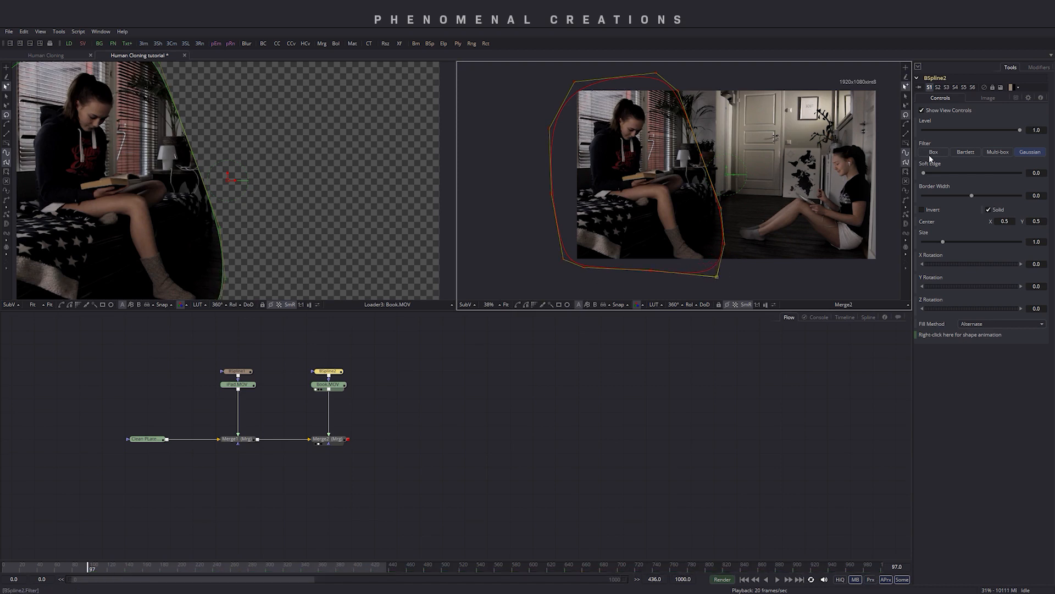
pyautogui.moveTo(925, 171); pyautogui.dragTo(944, 173)
pyautogui.click(237, 371)
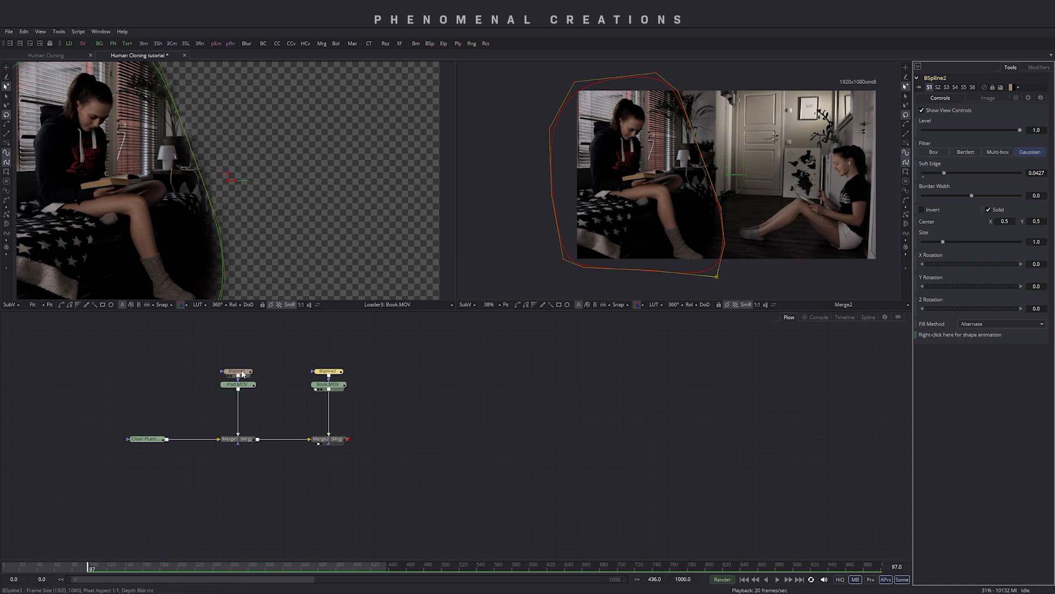
pyautogui.moveTo(970, 173)
pyautogui.mouseDown()
pyautogui.moveTo(939, 176)
pyautogui.moveTo(962, 175)
pyautogui.mouseUp()
pyautogui.click(709, 224)
pyautogui.moveTo(709, 224); pyautogui.dragTo(709, 218)
# - View Merge2 and play the composite from the first frame to review both clones
pyautogui.click(333, 440)
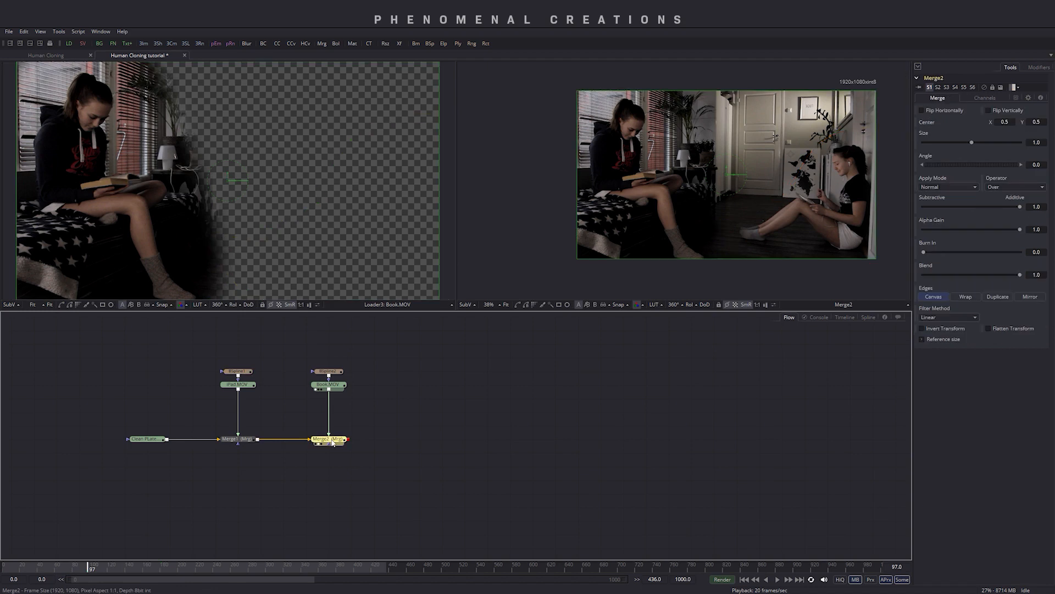
pyautogui.press('2')
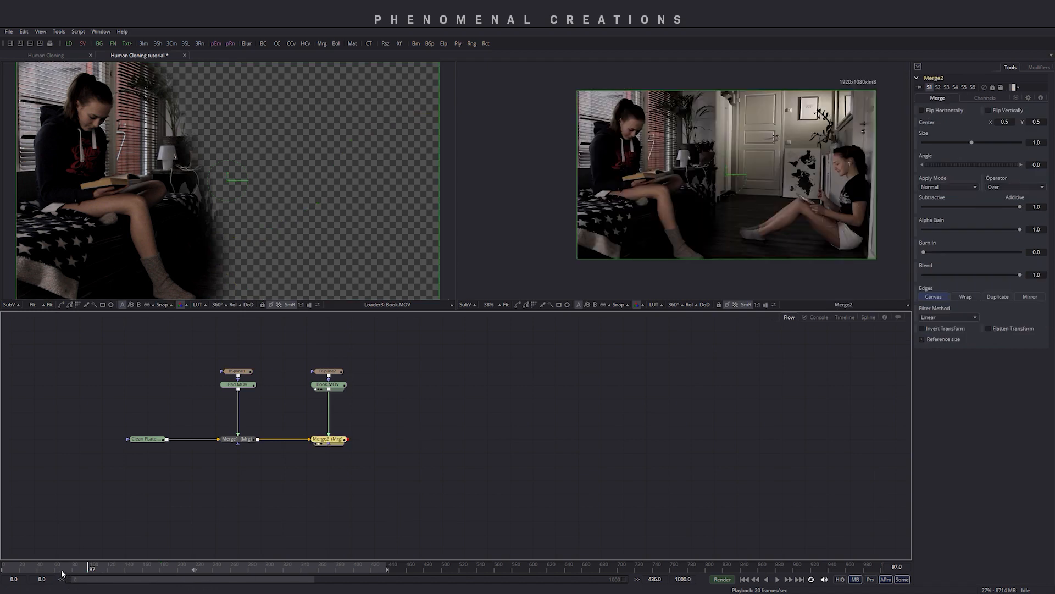
pyautogui.moveTo(62, 573); pyautogui.dragTo(3, 571)
pyautogui.press('space')
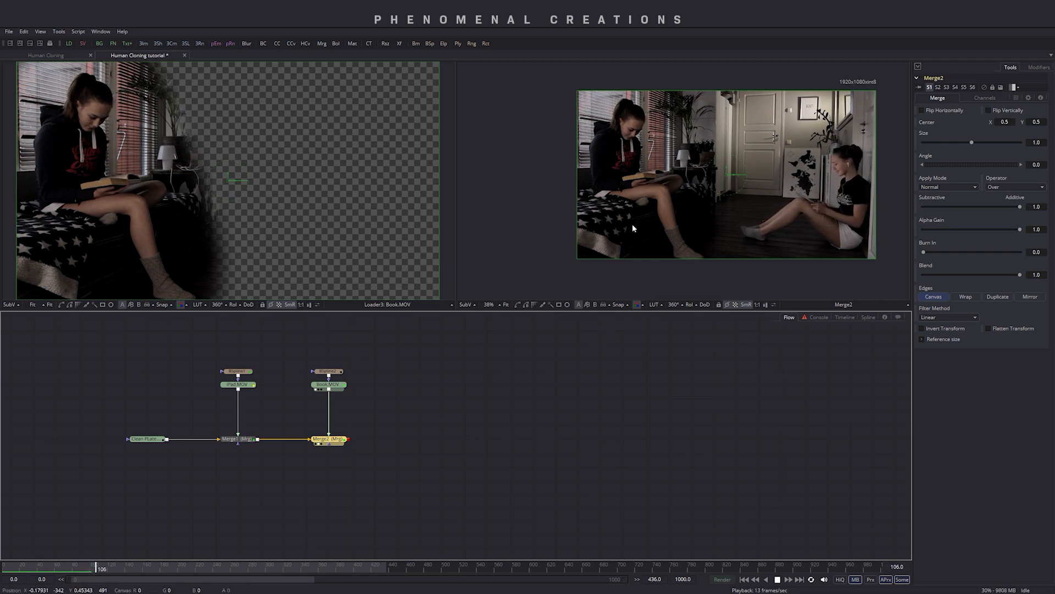
pyautogui.press('space')
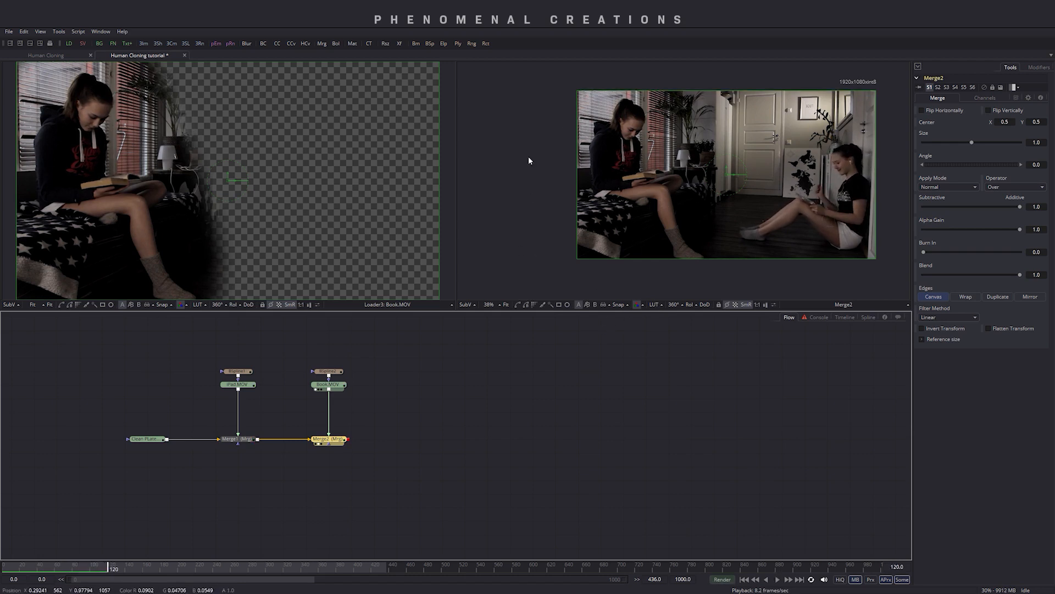
# - Slide the Book clip earlier in the timeline so it starts at frame -109
pyautogui.click(845, 317)
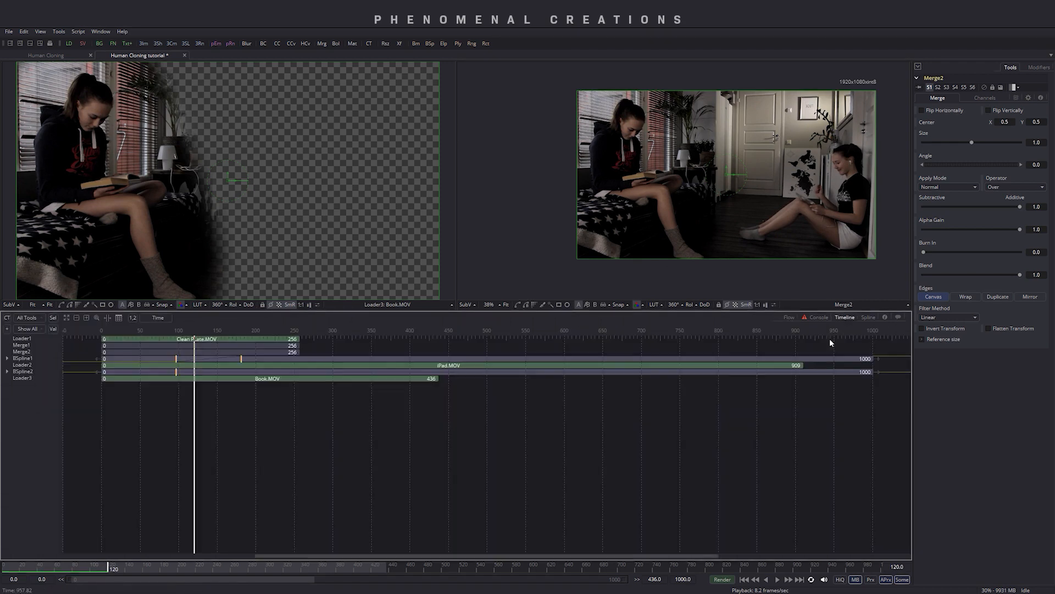
pyautogui.moveTo(265, 378); pyautogui.dragTo(181, 384)
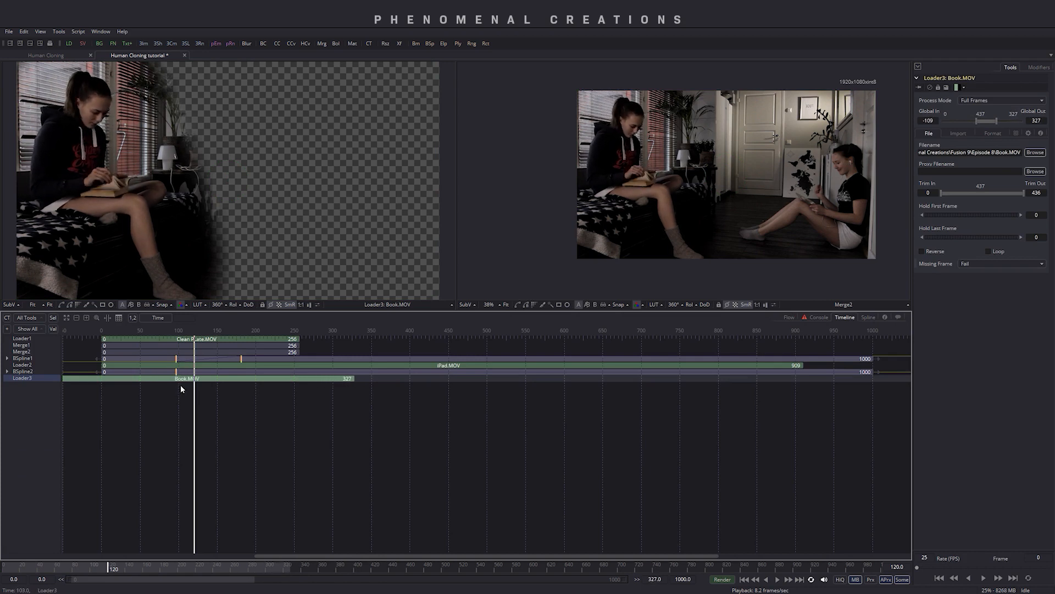
pyautogui.click(792, 318)
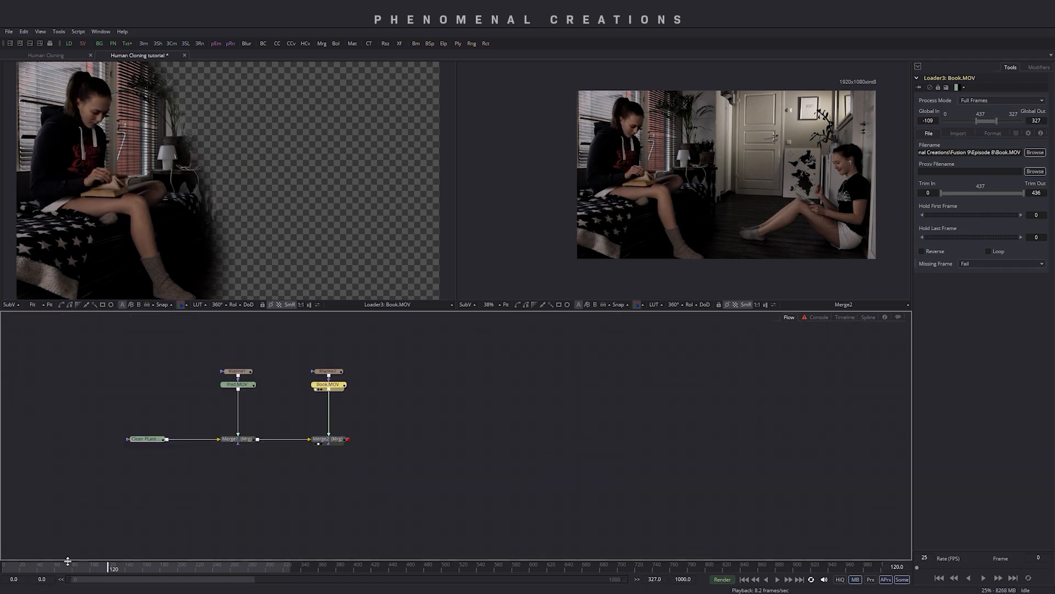
# - Add a new Merge node and connect Merge2's output into its background input
pyautogui.press('space')
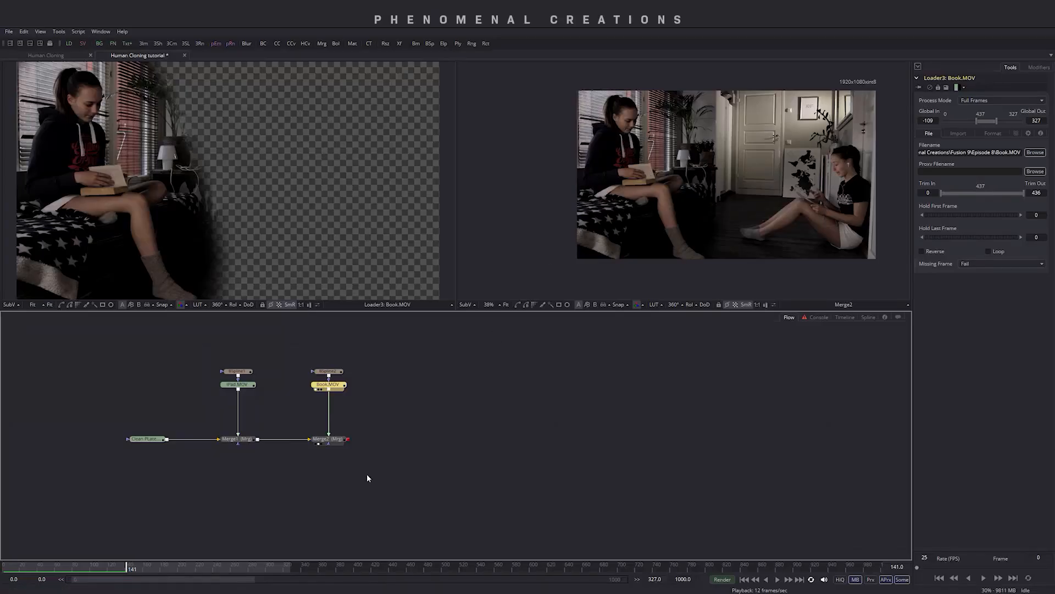
pyautogui.hotkey('shift', 'space')
pyautogui.write('merge')
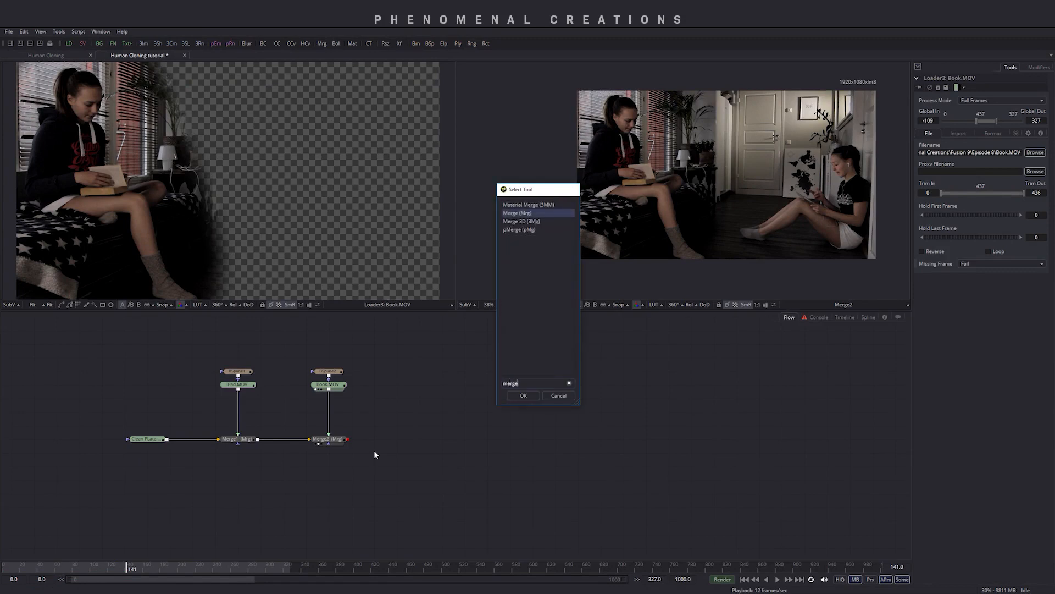
pyautogui.press('Return')
pyautogui.moveTo(381, 477); pyautogui.dragTo(404, 464)
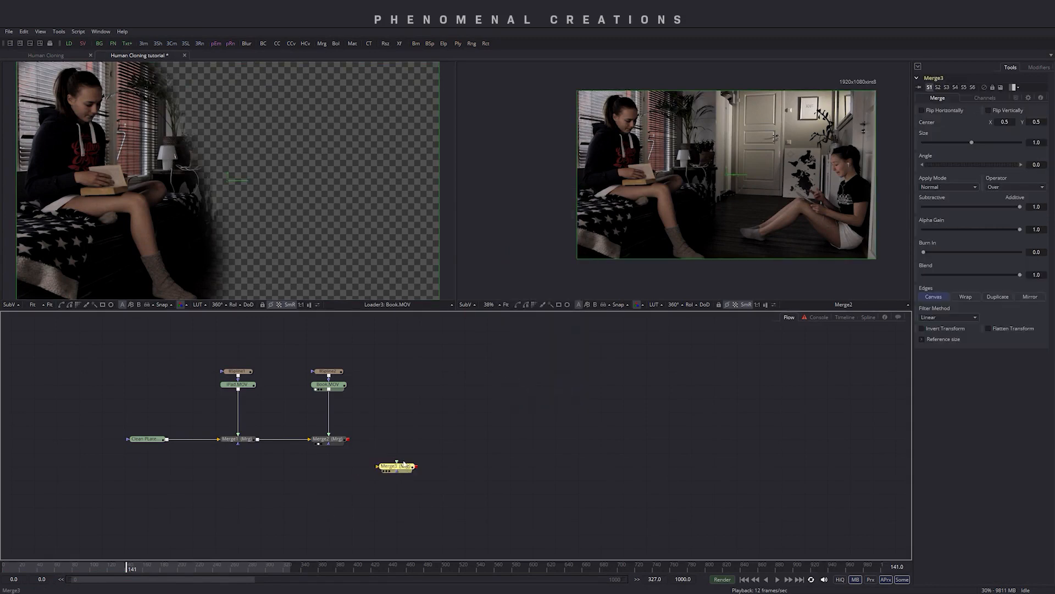
pyautogui.moveTo(349, 439); pyautogui.dragTo(387, 441)
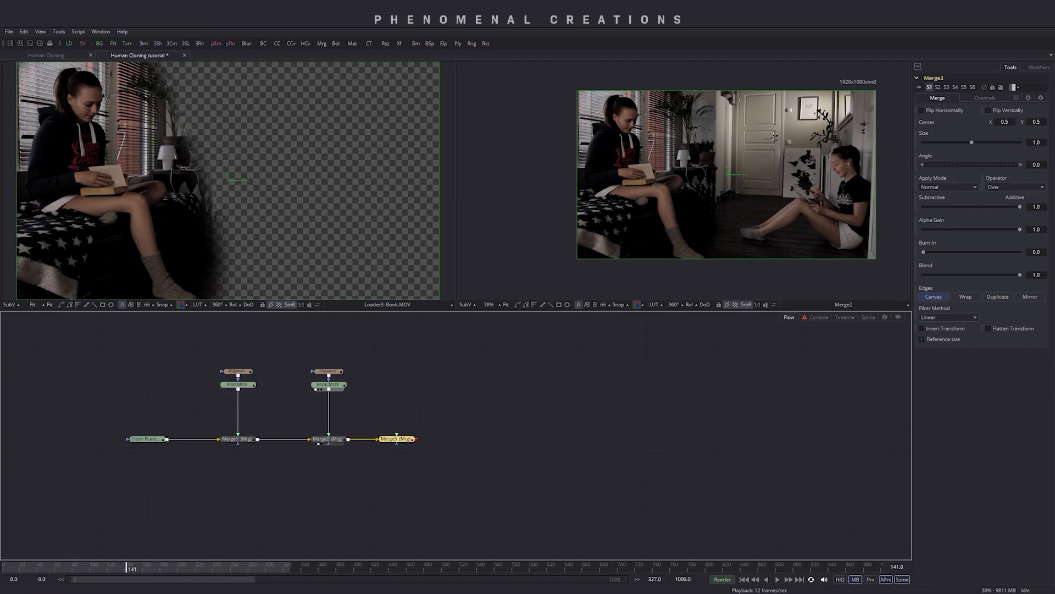
# - Import the Phone.MOV clip into the flow and connect it to the new merge's foreground input
pyautogui.hotkey('alt', 'Tab')
pyautogui.moveTo(278, 151); pyautogui.dragTo(397, 436)
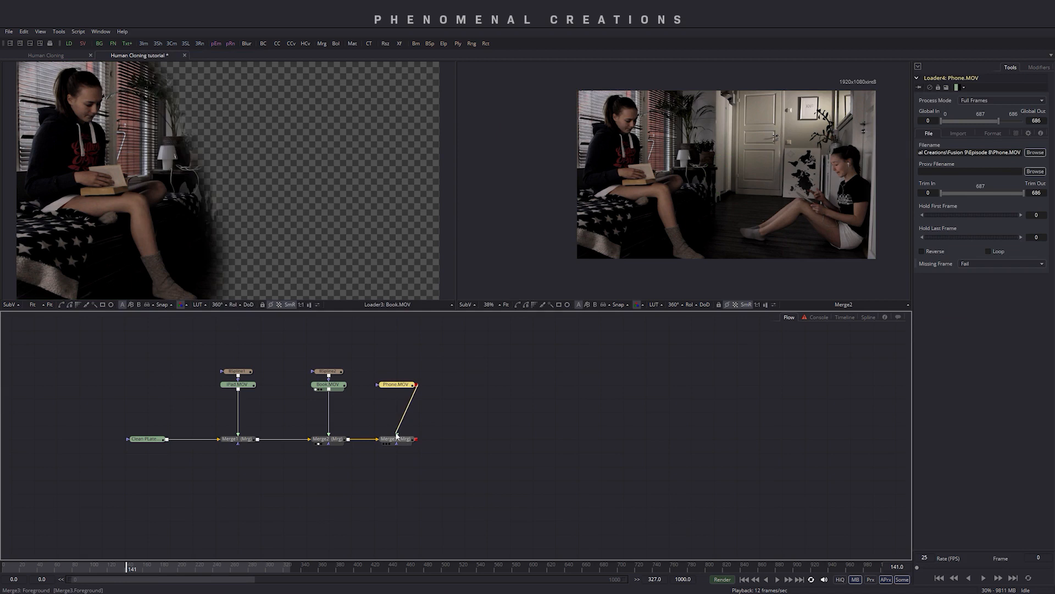
pyautogui.moveTo(395, 356); pyautogui.dragTo(426, 443)
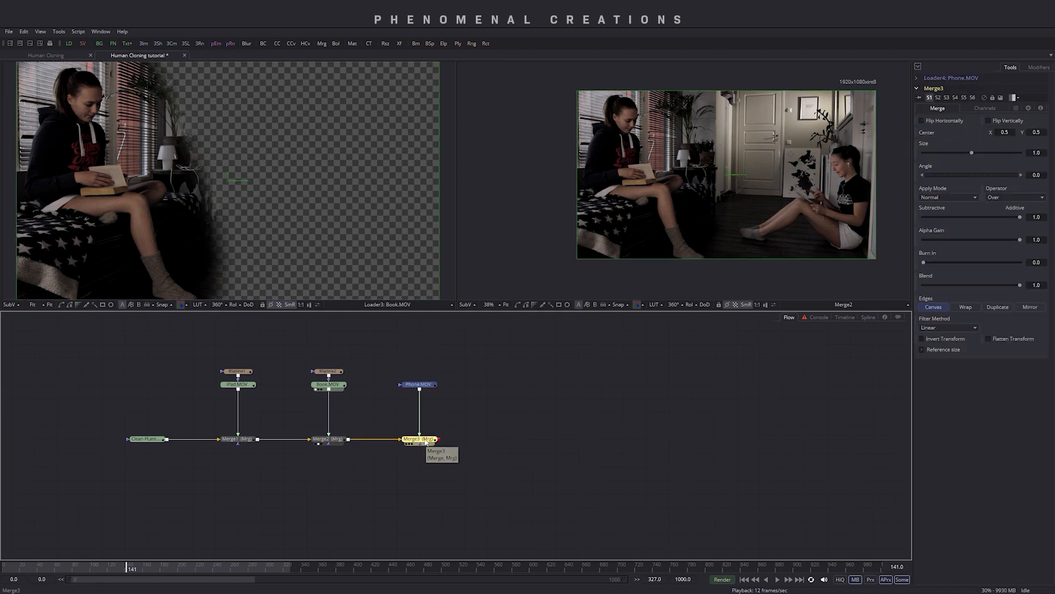
# - Draw a closed B-spline mask on the Phone clip around the girl standing by the door, and set Soft Edge to 0.0333
pyautogui.press('2')
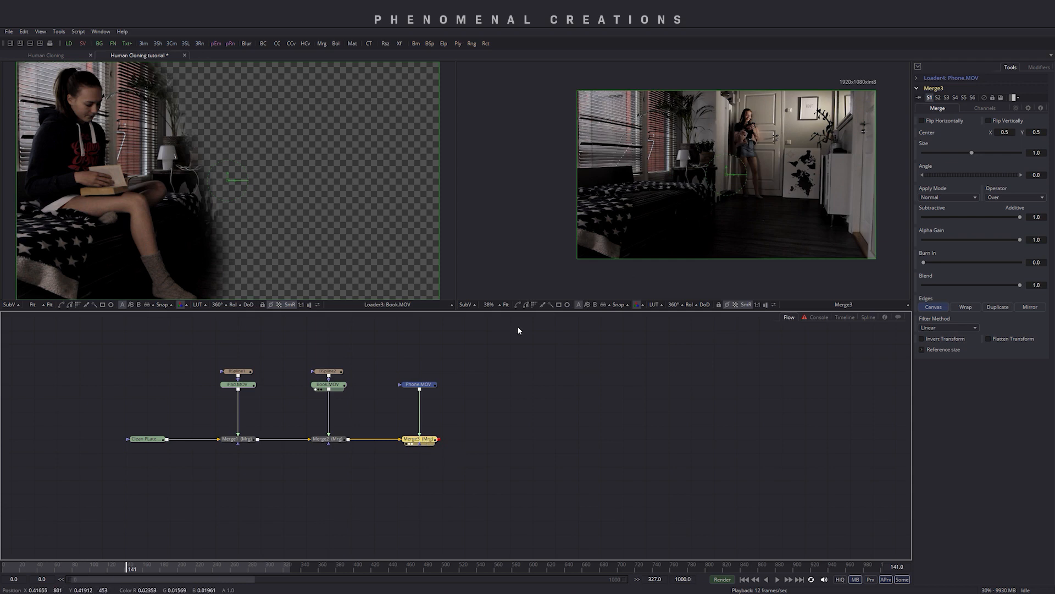
pyautogui.click(428, 384)
pyautogui.click(525, 305)
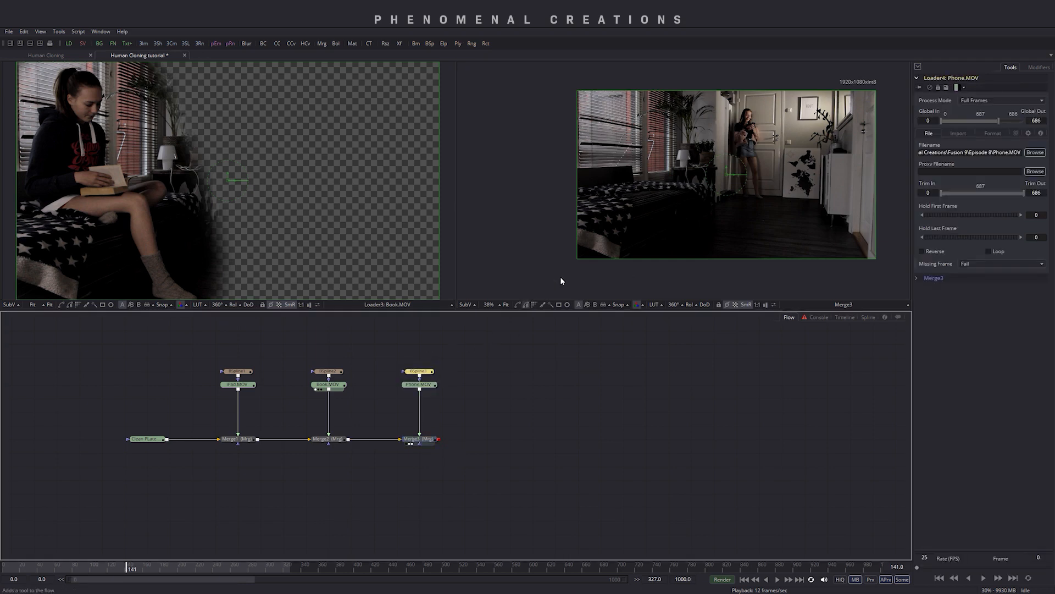
pyautogui.click(719, 83)
pyautogui.click(705, 165)
pyautogui.click(709, 209)
pyautogui.click(762, 206)
pyautogui.click(786, 194)
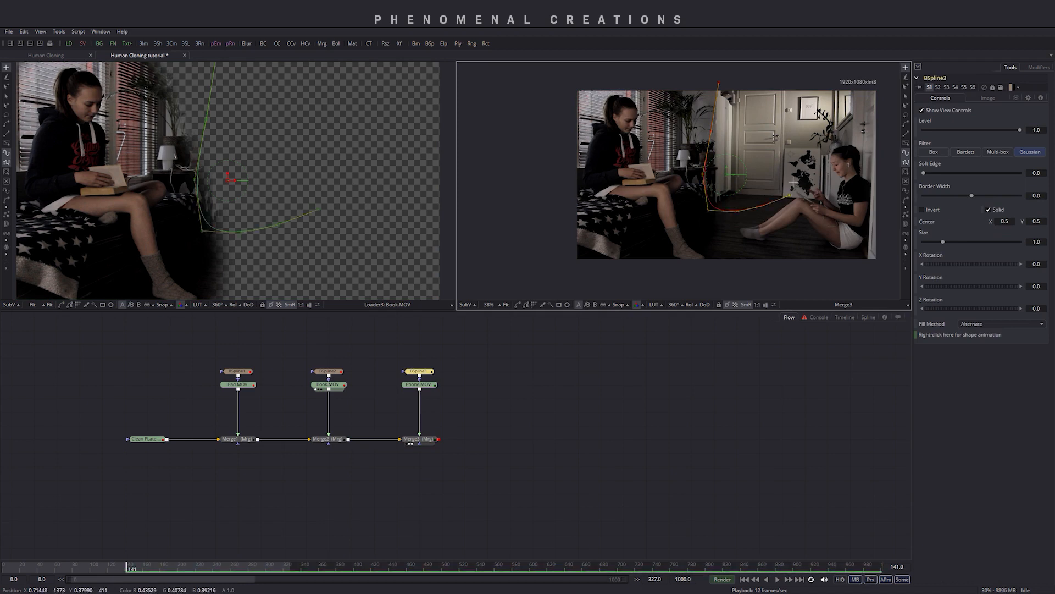
pyautogui.click(803, 91)
pyautogui.click(791, 70)
pyautogui.click(734, 81)
pyautogui.click(719, 83)
pyautogui.click(764, 210)
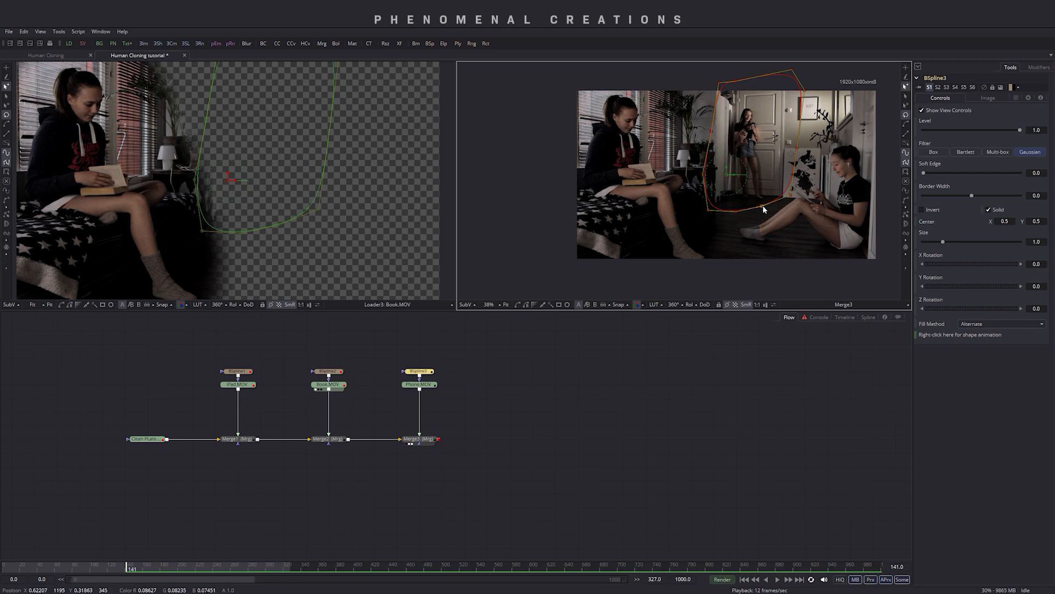
pyautogui.moveTo(925, 171); pyautogui.dragTo(941, 170)
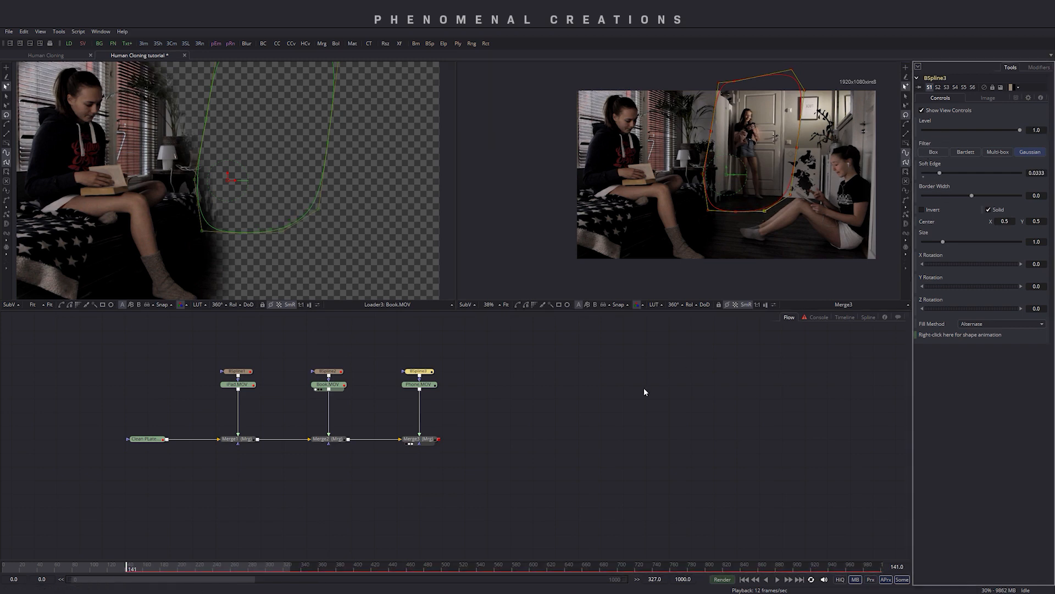
# - Play the three-clone composite from the first frame to review it
pyautogui.click(8, 569)
pyautogui.press('space')
pyautogui.click(473, 484)
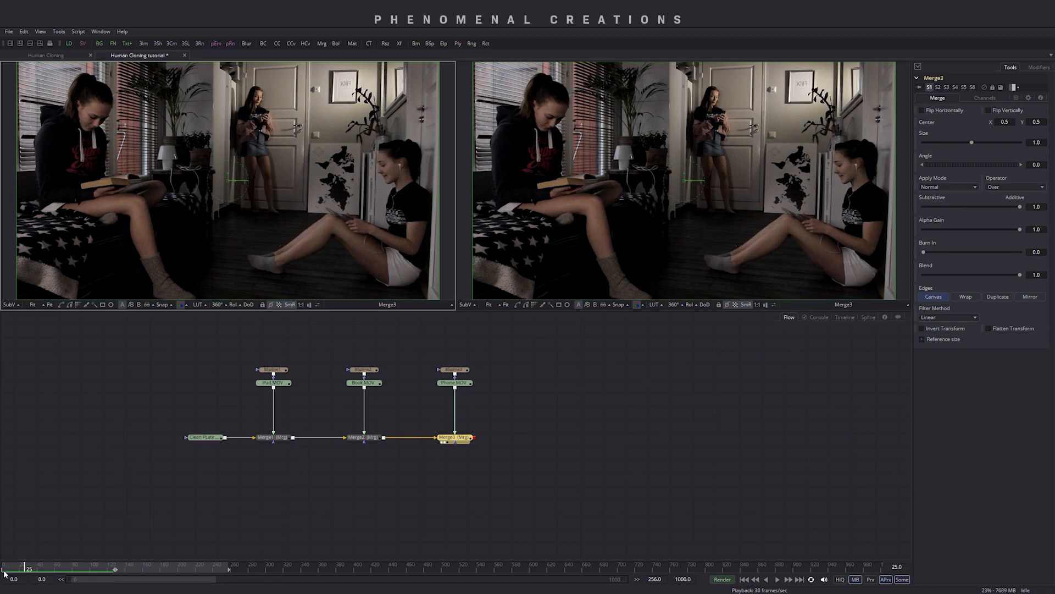
pyautogui.press('space')
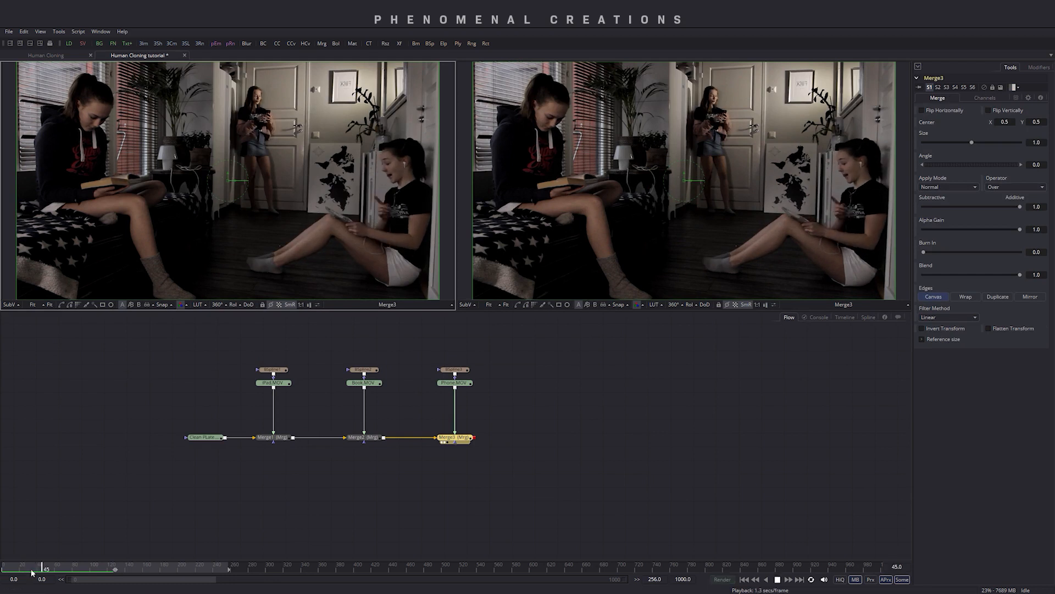
pyautogui.press('space')
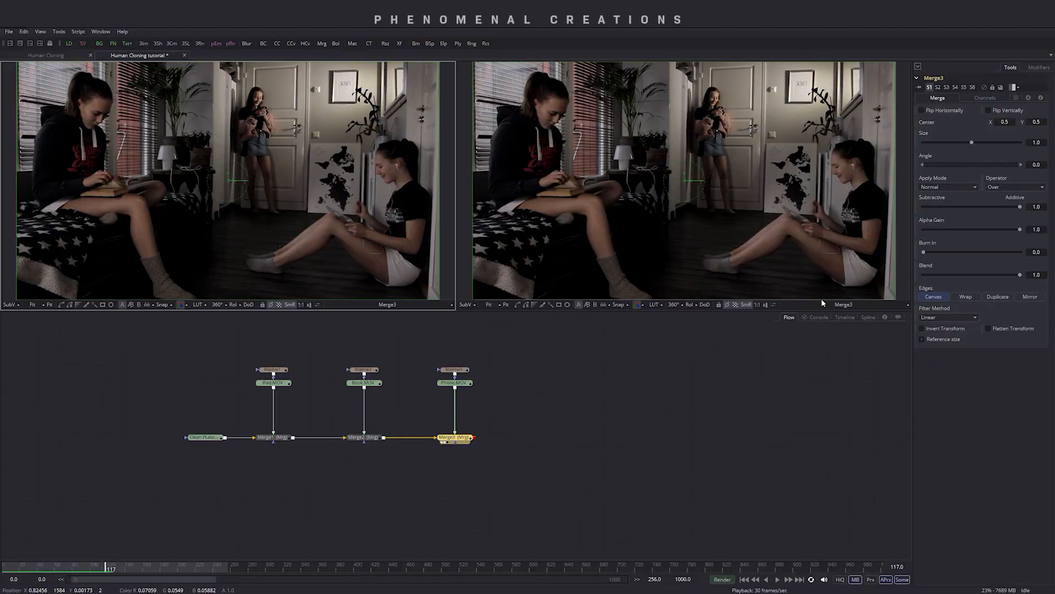